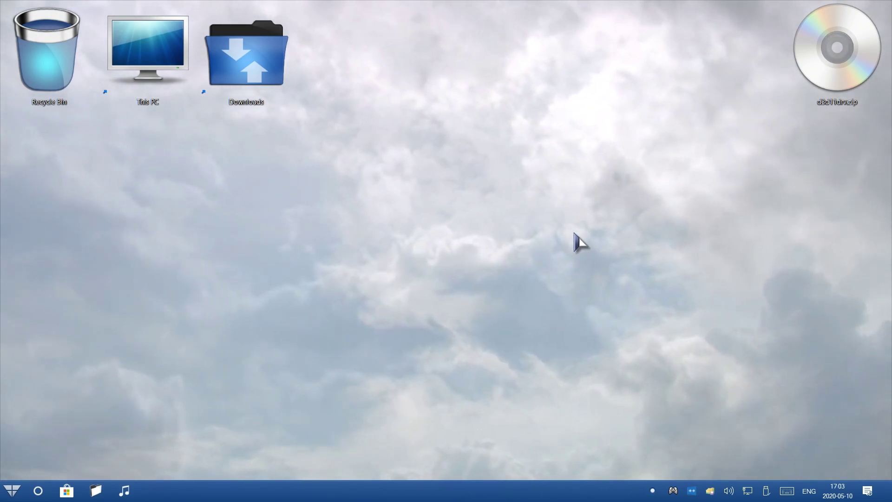
- Move d3d11drv.zip to the desktop's left side, extract it there, and place the d3d11drv folder below it
{"action": "left_click", "coordinate": [860, 61]}
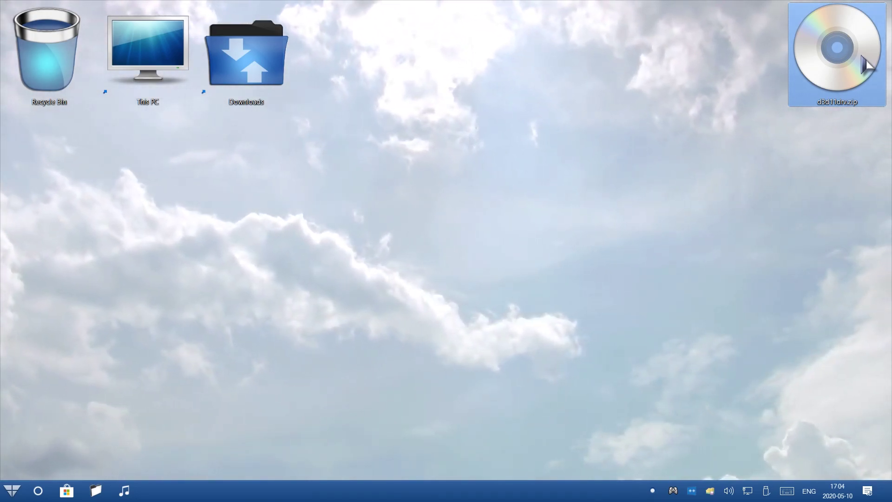
{"action": "left_click_drag", "start_coordinate": [862, 58], "coordinate": [66, 194]}
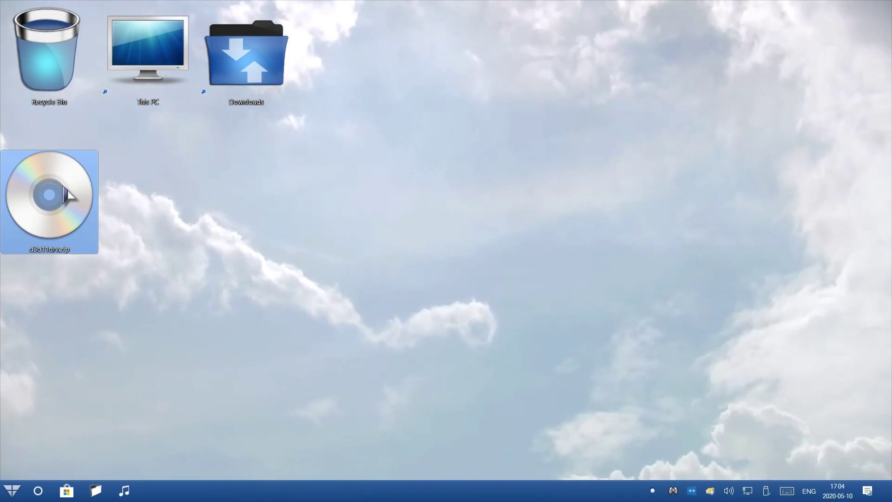
{"action": "right_click", "coordinate": [66, 195]}
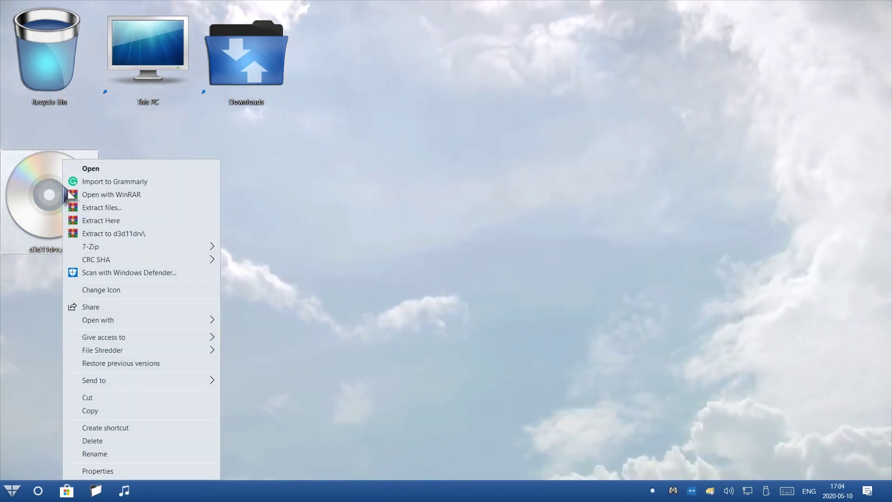
{"action": "left_click", "coordinate": [129, 220]}
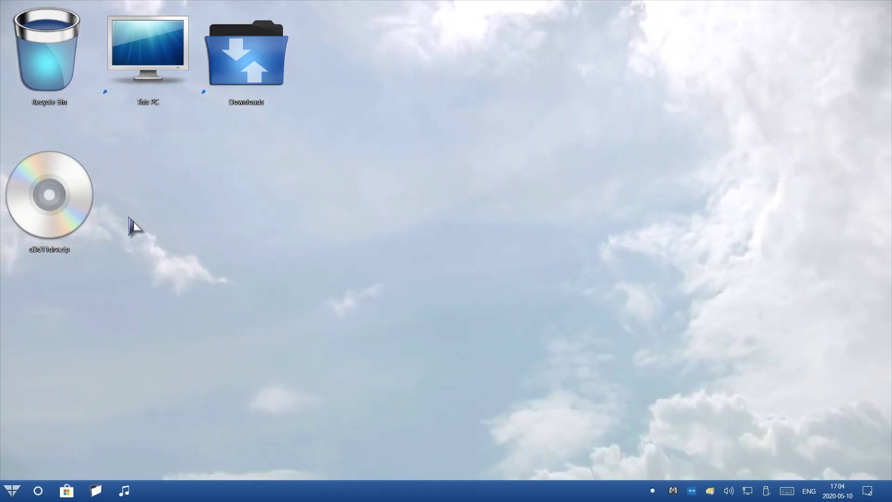
{"action": "left_click_drag", "start_coordinate": [70, 353], "coordinate": [61, 349]}
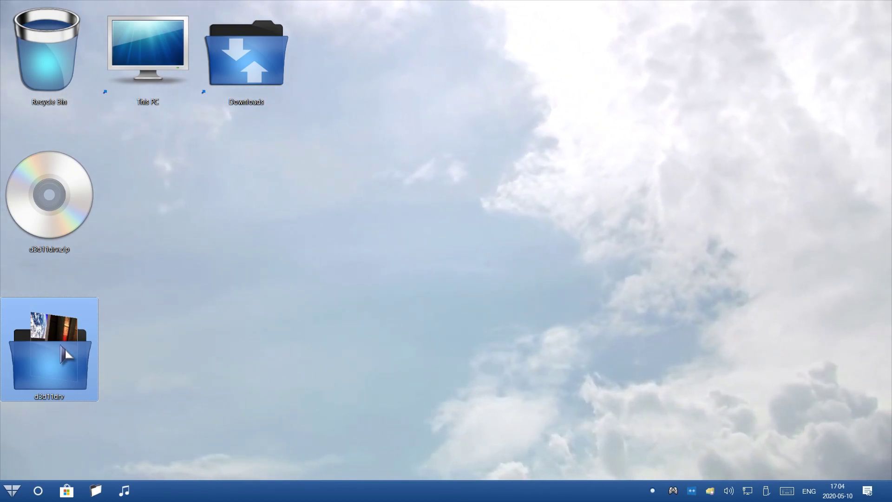
- Open the d3d11drv folder and go through Common, Unreal_Tournament_436 and UT99 Screen Shot Sample.jpg
{"action": "double_click", "coordinate": [61, 347]}
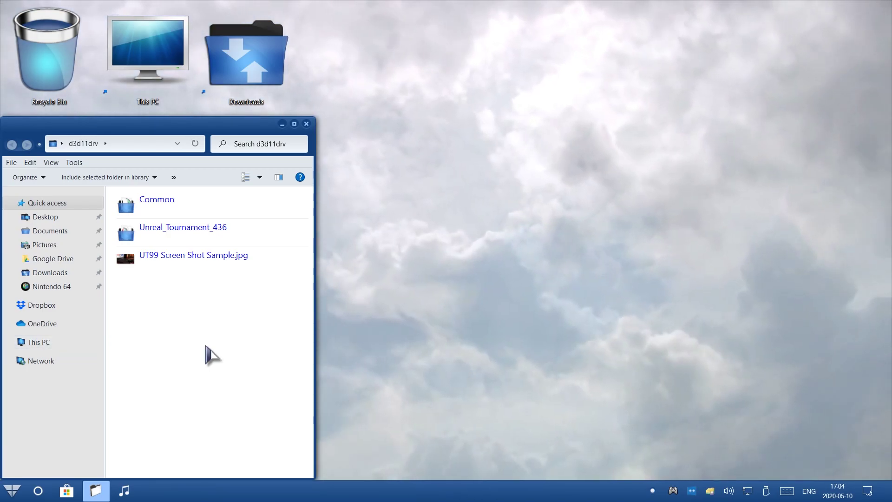
{"action": "key", "text": "Down"}
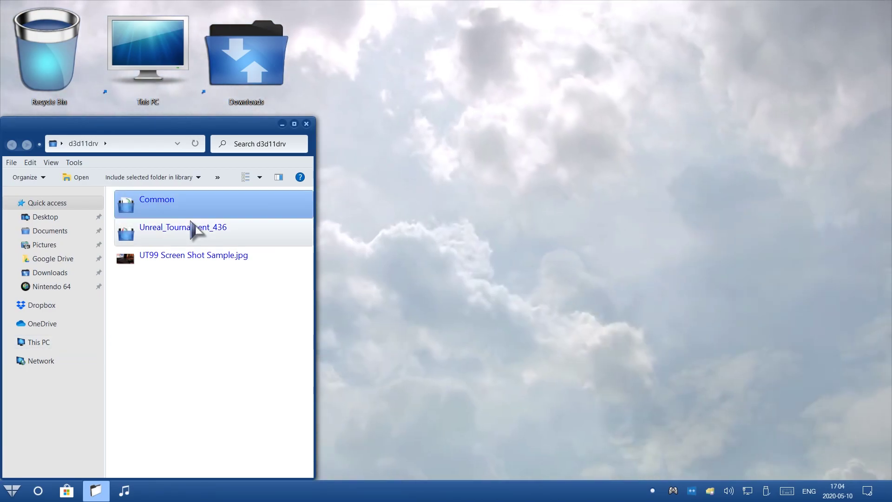
{"action": "left_click", "coordinate": [223, 241]}
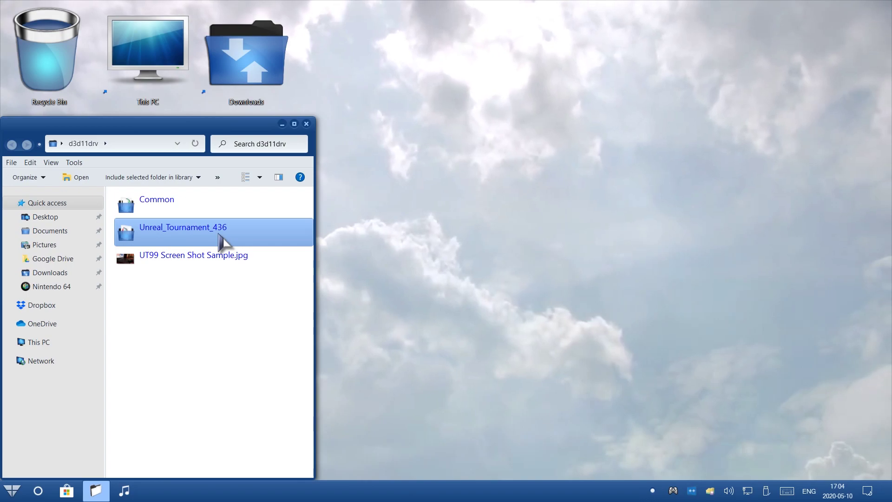
{"action": "left_click", "coordinate": [215, 258]}
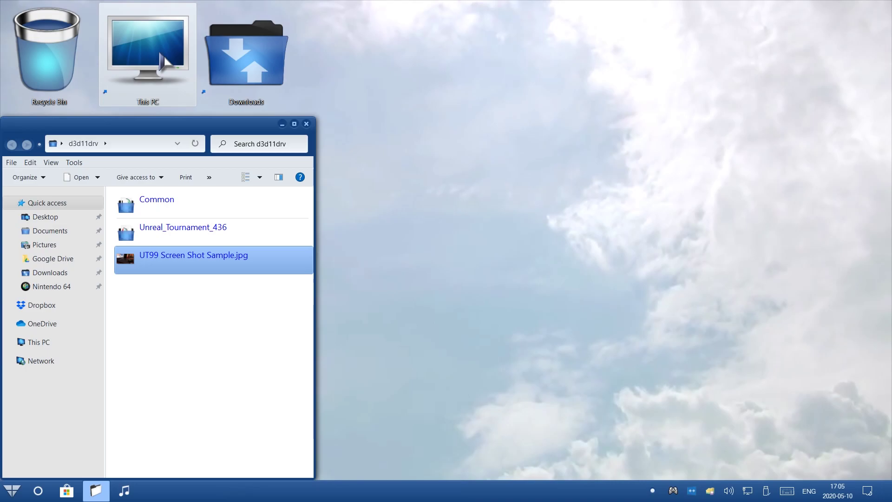
- In a second window from This PC, browse to Game\SteamLibrary\steamapps\common and select Unreal Tournament
{"action": "double_click", "coordinate": [161, 53]}
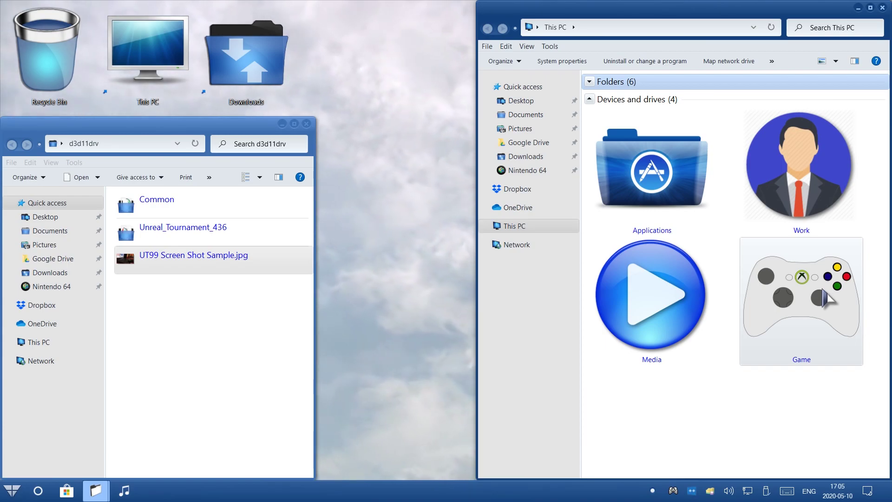
{"action": "double_click", "coordinate": [825, 297]}
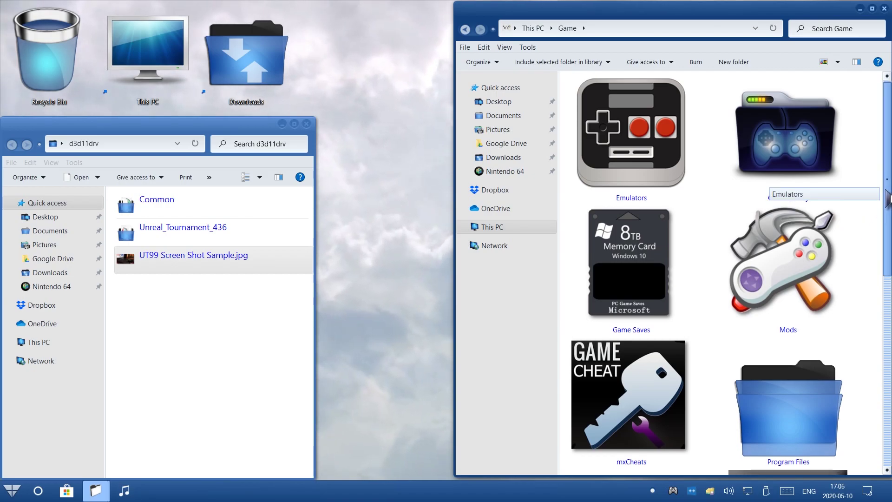
{"action": "left_click_drag", "start_coordinate": [885, 199], "coordinate": [883, 257]}
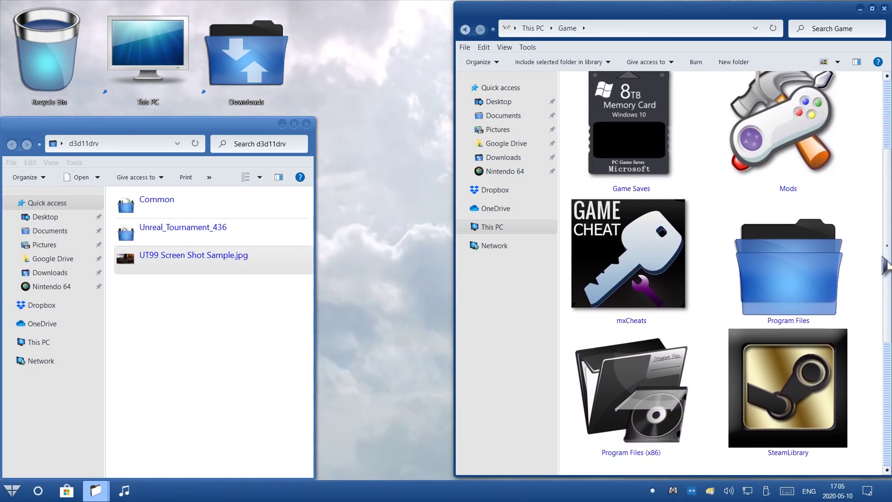
{"action": "double_click", "coordinate": [786, 380]}
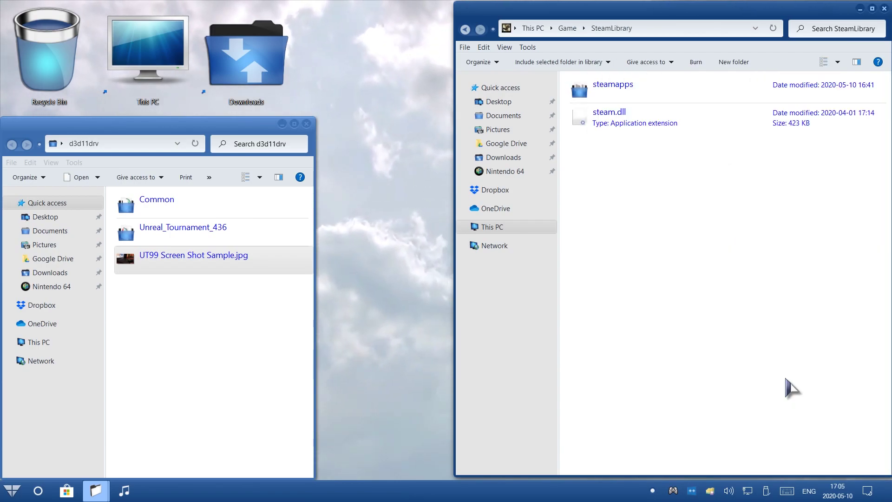
{"action": "double_click", "coordinate": [639, 99]}
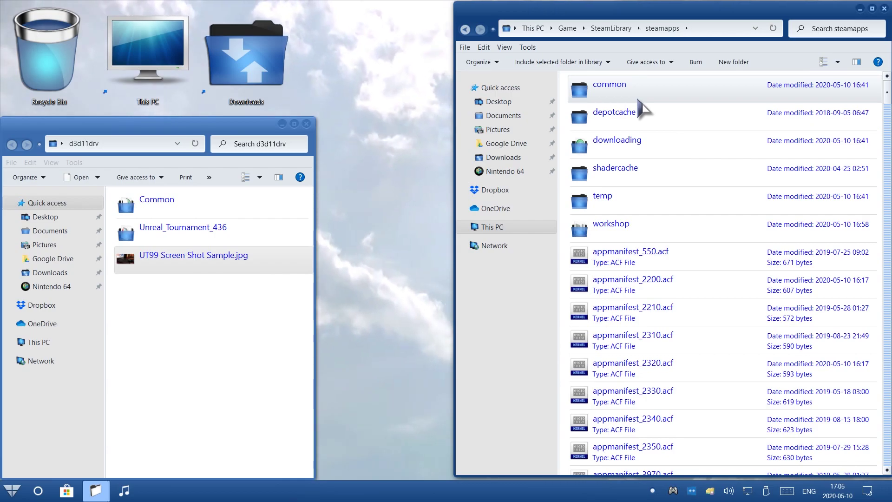
{"action": "double_click", "coordinate": [639, 99]}
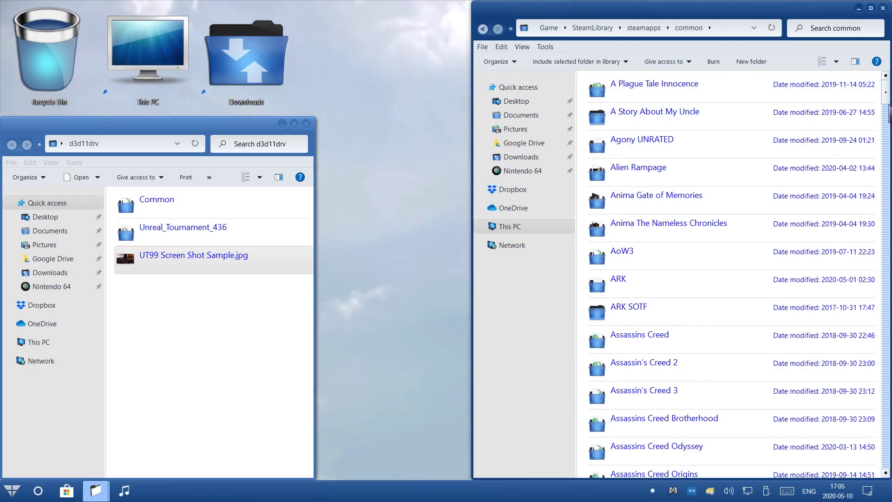
{"action": "left_click_drag", "start_coordinate": [888, 111], "coordinate": [846, 461]}
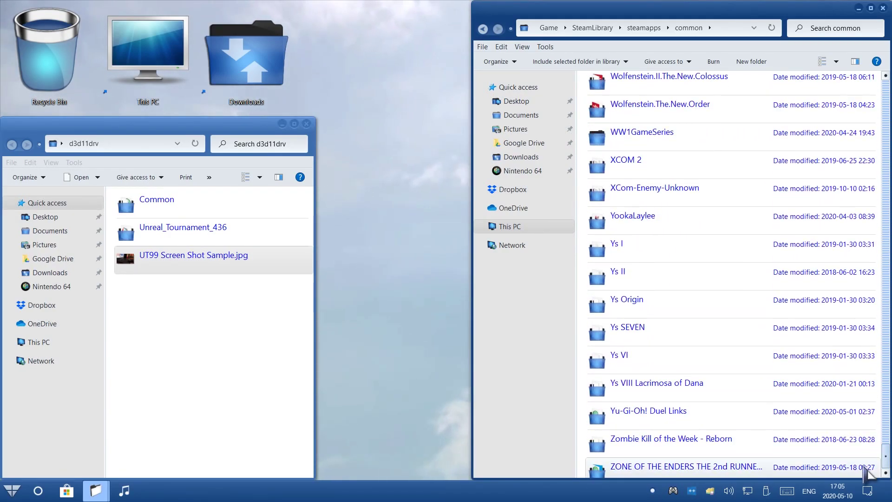
{"action": "scroll", "coordinate": [833, 388], "scroll_direction": "up", "scroll_amount": 3}
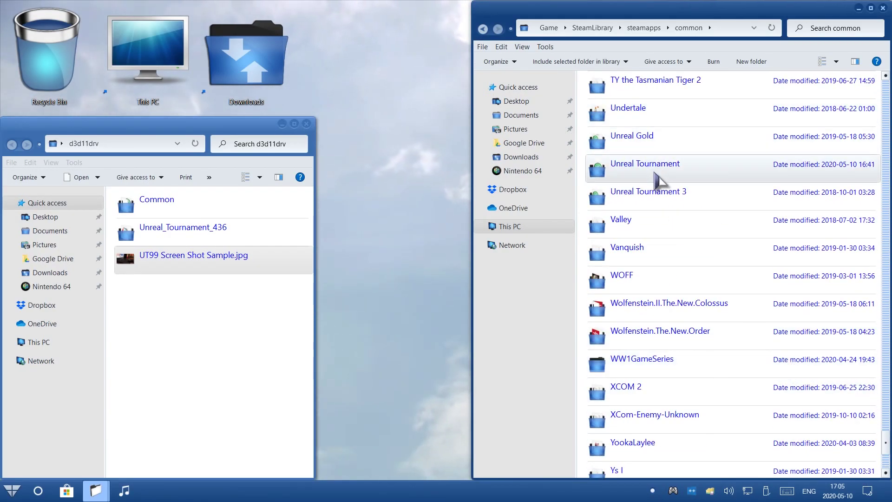
{"action": "left_click", "coordinate": [655, 173]}
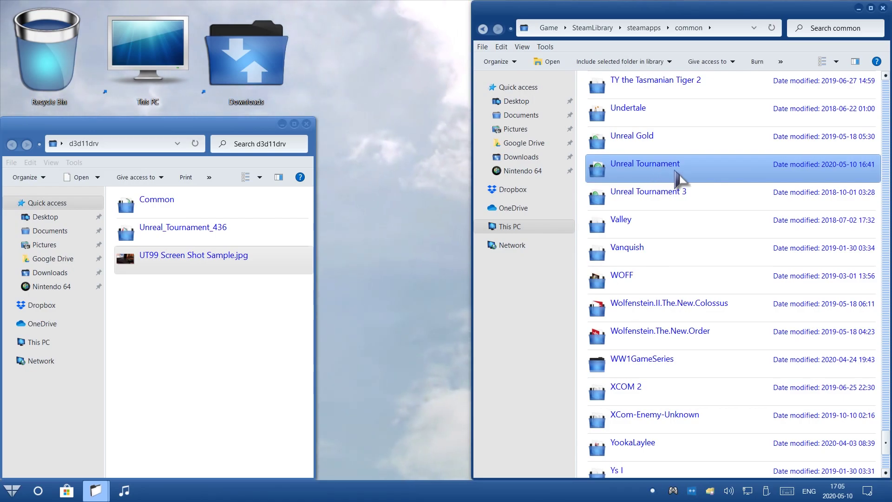
- Open the Unreal Tournament folder and then its System folder in the second window
{"action": "double_click", "coordinate": [676, 172]}
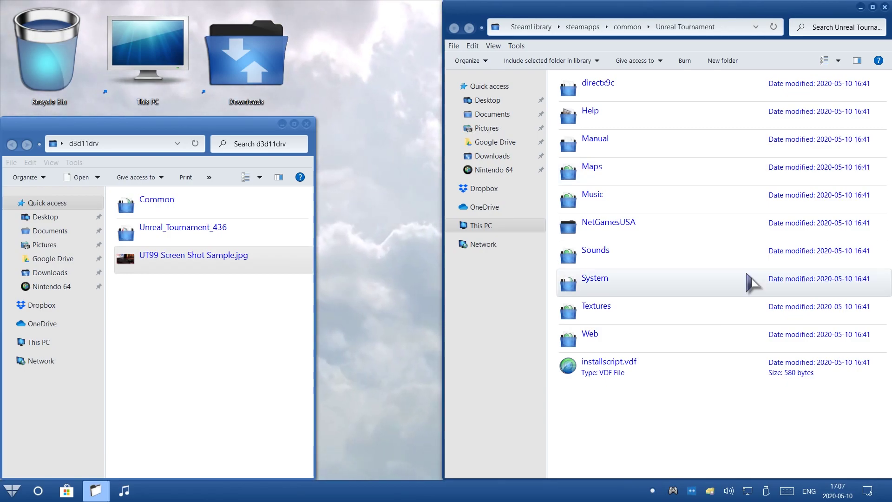
{"action": "left_click", "coordinate": [161, 328]}
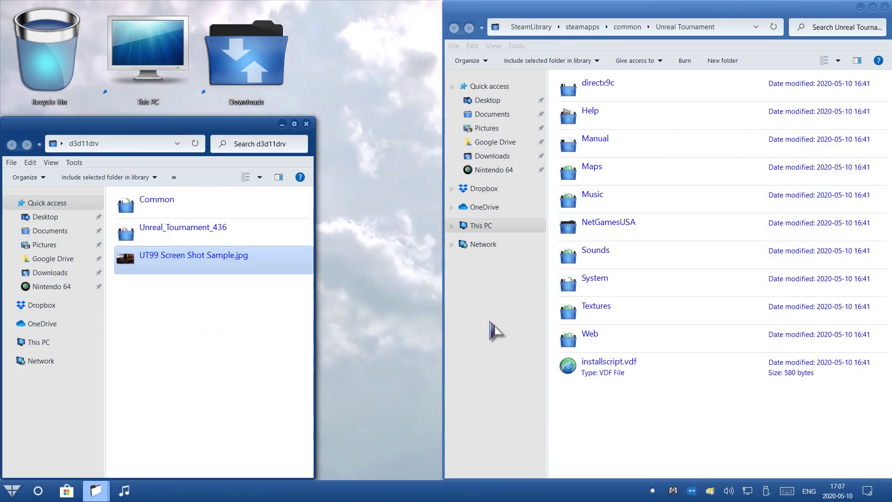
{"action": "left_click", "coordinate": [720, 450]}
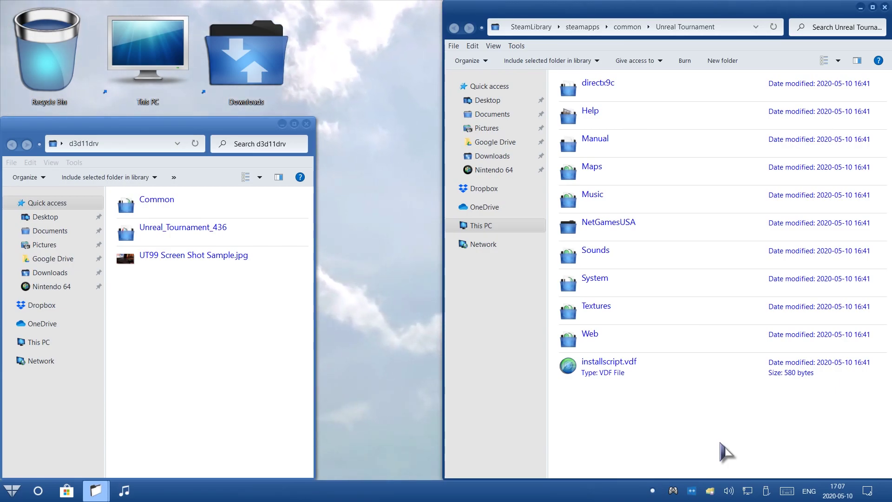
{"action": "double_click", "coordinate": [622, 288]}
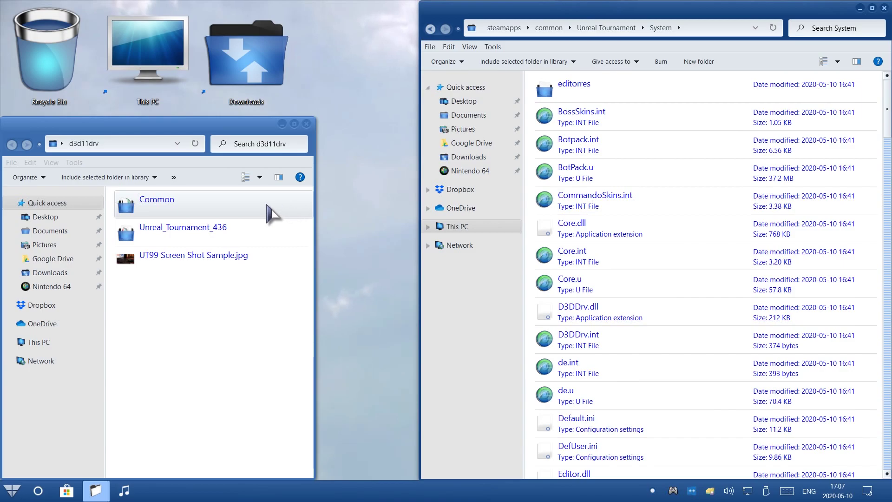
- Cut all items from the mod's Common folder, including D3D11Drv.int and Effects11.dll, and paste them into System
{"action": "double_click", "coordinate": [168, 205]}
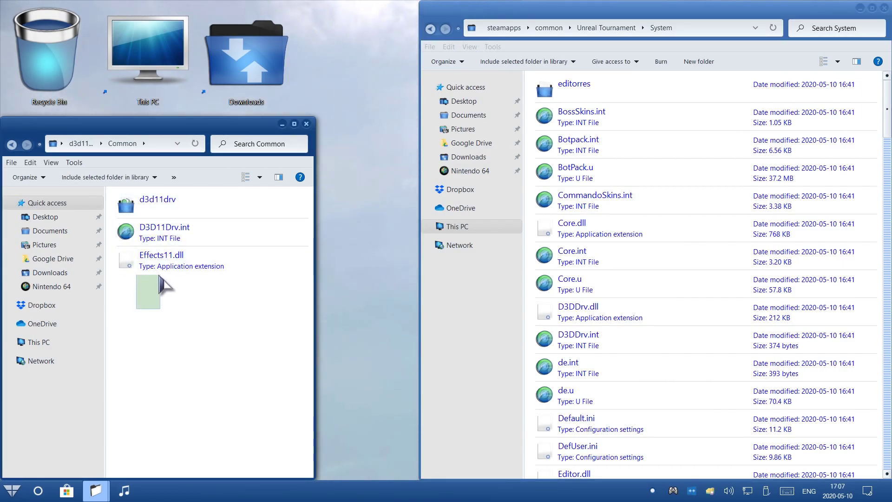
{"action": "left_click_drag", "start_coordinate": [159, 275], "coordinate": [196, 204]}
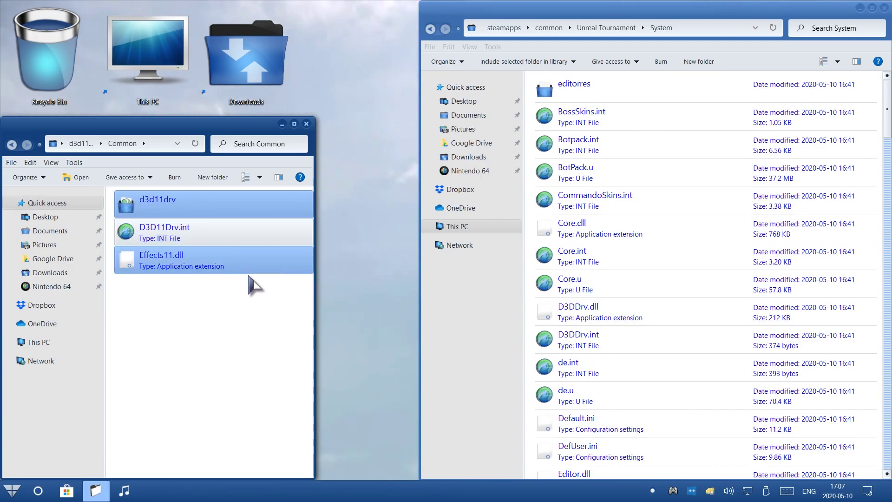
{"action": "left_click", "coordinate": [267, 263]}
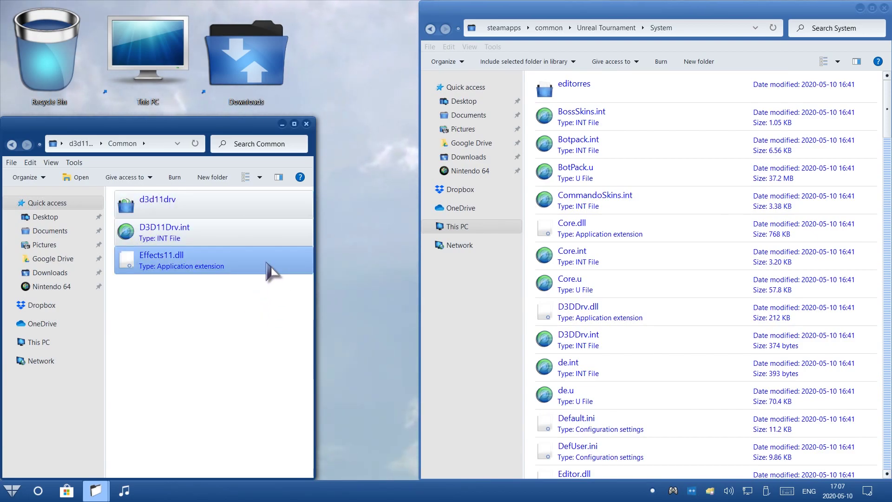
{"action": "right_click", "coordinate": [268, 266]}
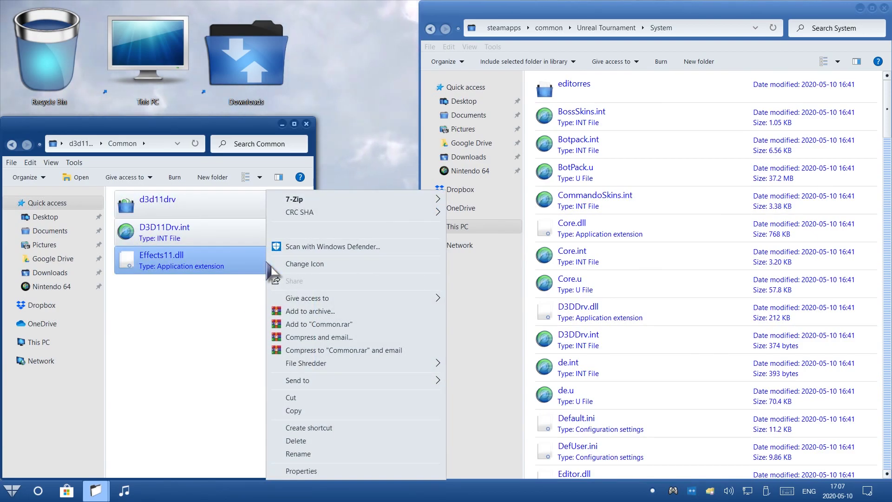
{"action": "left_click", "coordinate": [319, 398]}
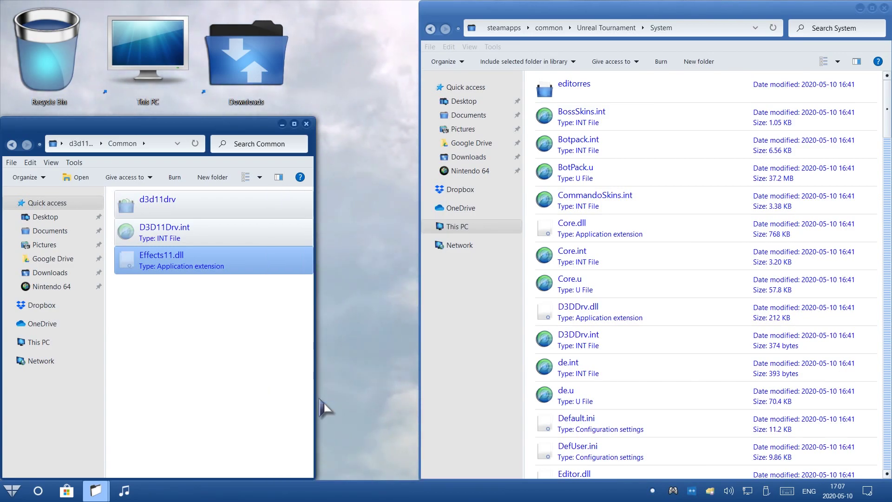
{"action": "right_click", "coordinate": [530, 274]}
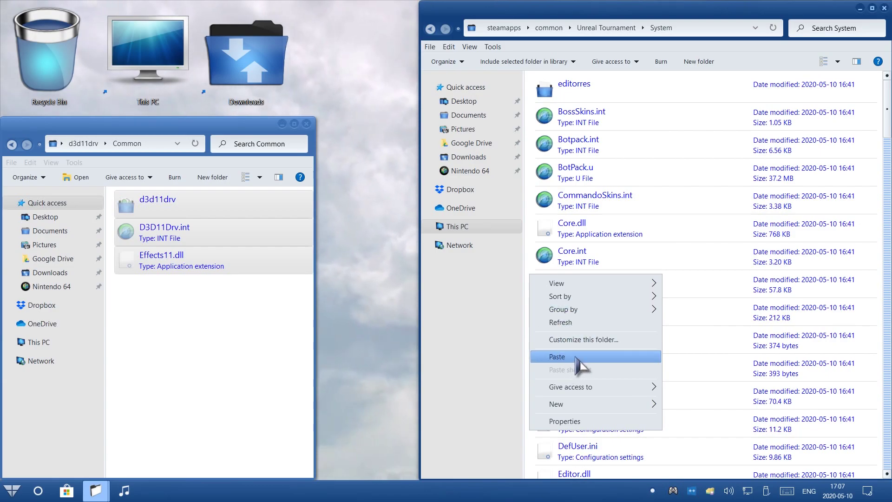
{"action": "left_click", "coordinate": [576, 357]}
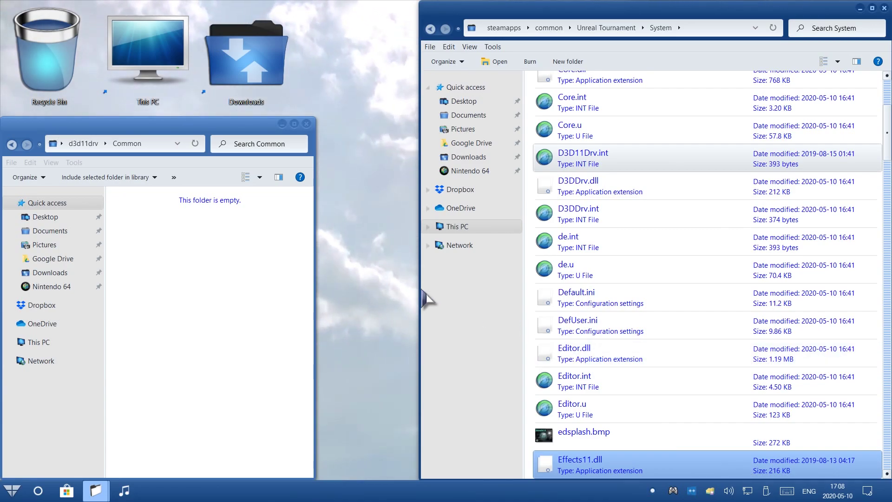
{"action": "left_click", "coordinate": [161, 194]}
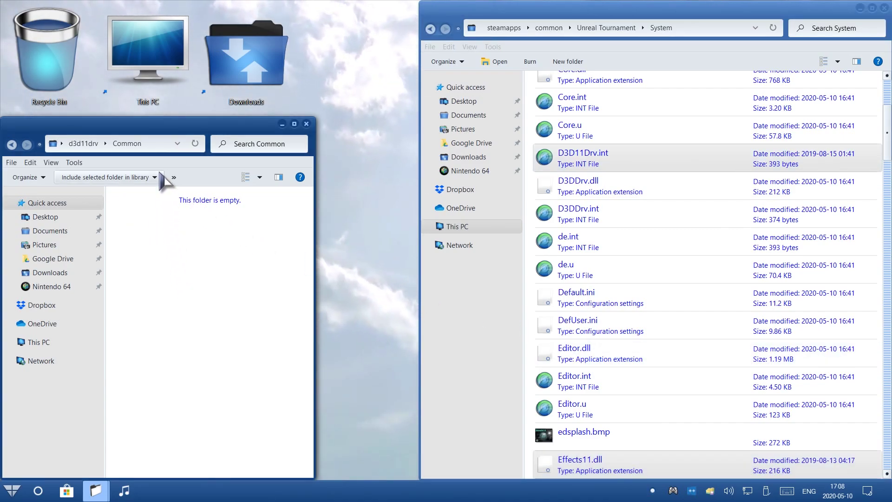
- Cut d3d11drv.dll and tessellation.cfg from Unreal_Tournament_436 and paste them into the game's System folder
{"action": "left_click", "coordinate": [94, 144]}
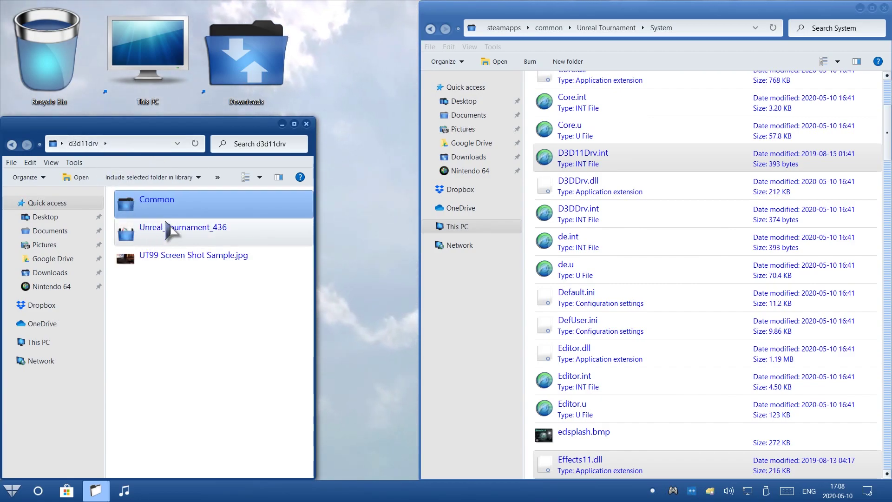
{"action": "left_click", "coordinate": [142, 235]}
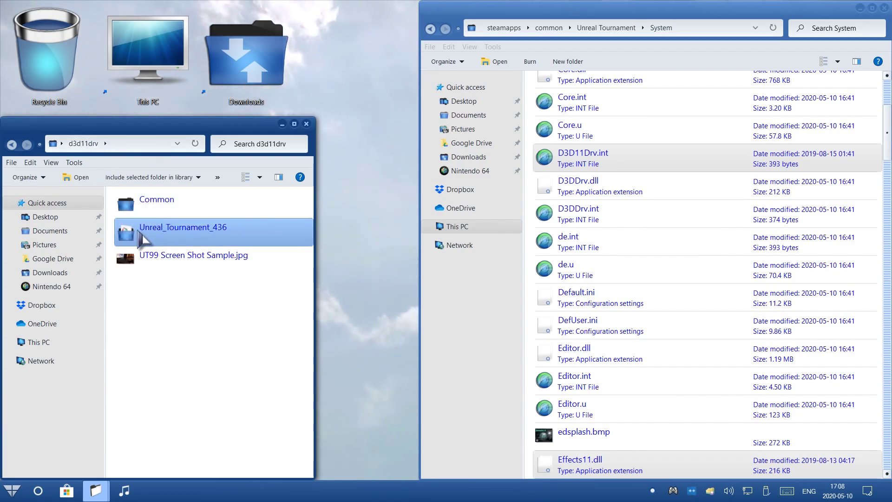
{"action": "double_click", "coordinate": [230, 240]}
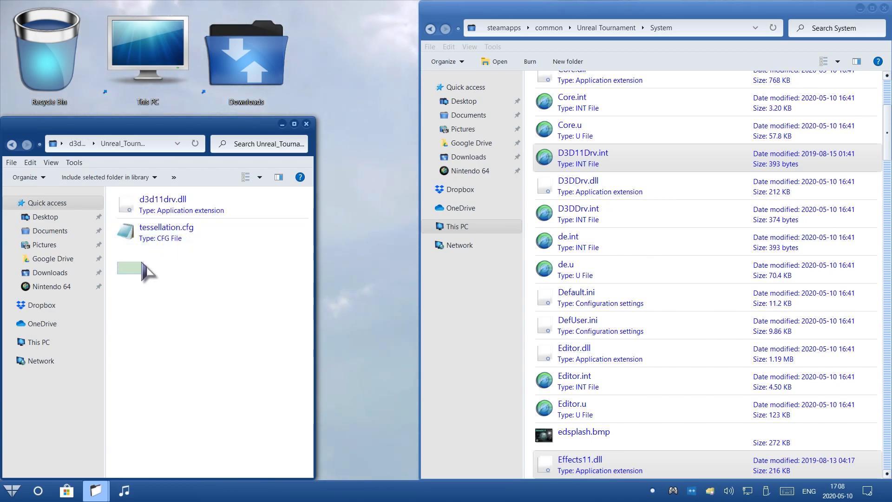
{"action": "left_click_drag", "start_coordinate": [142, 264], "coordinate": [161, 218]}
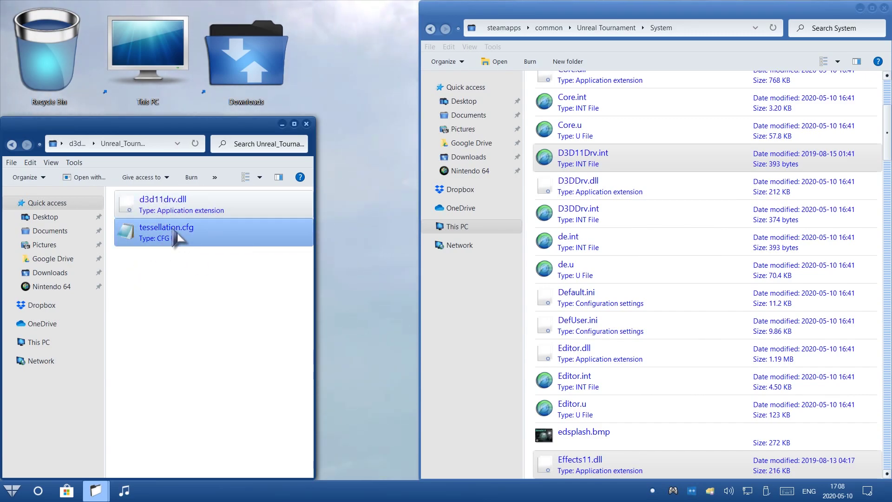
{"action": "right_click", "coordinate": [173, 233]}
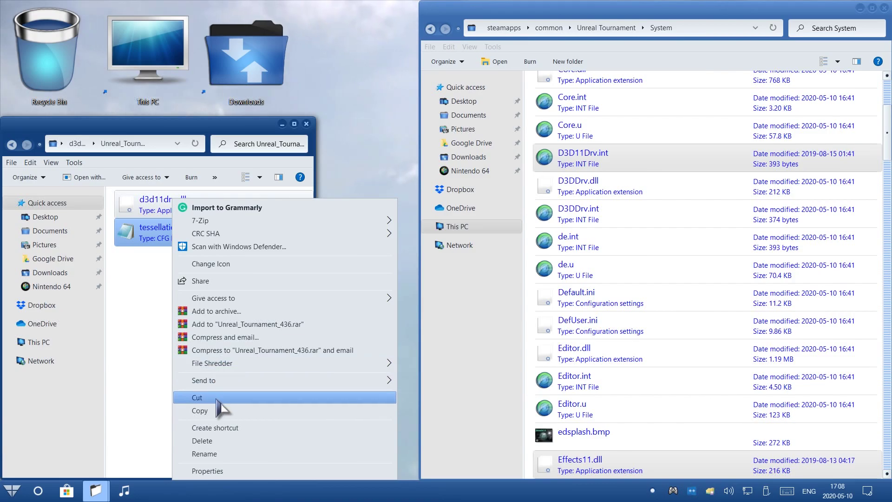
{"action": "left_click", "coordinate": [221, 397]}
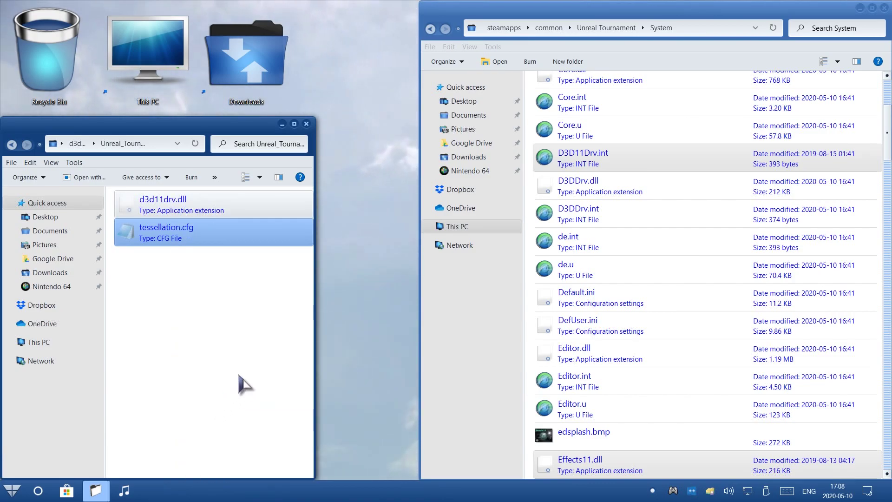
{"action": "left_click", "coordinate": [534, 235]}
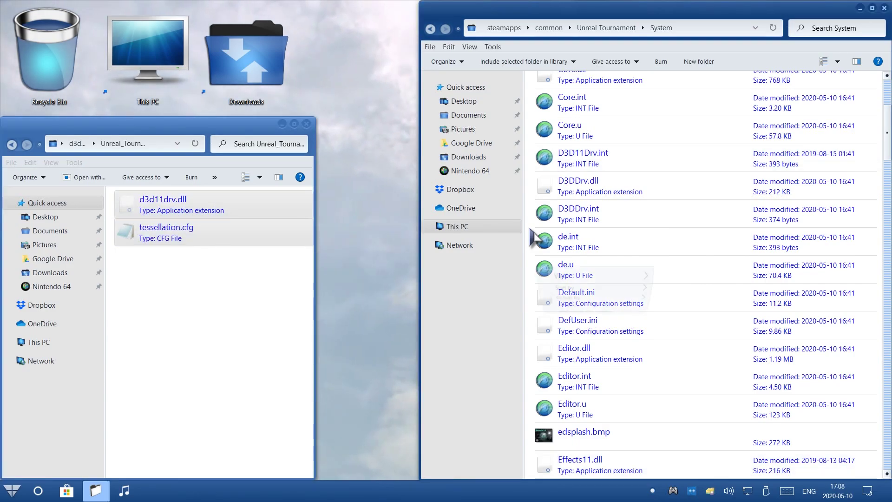
{"action": "right_click", "coordinate": [530, 229]}
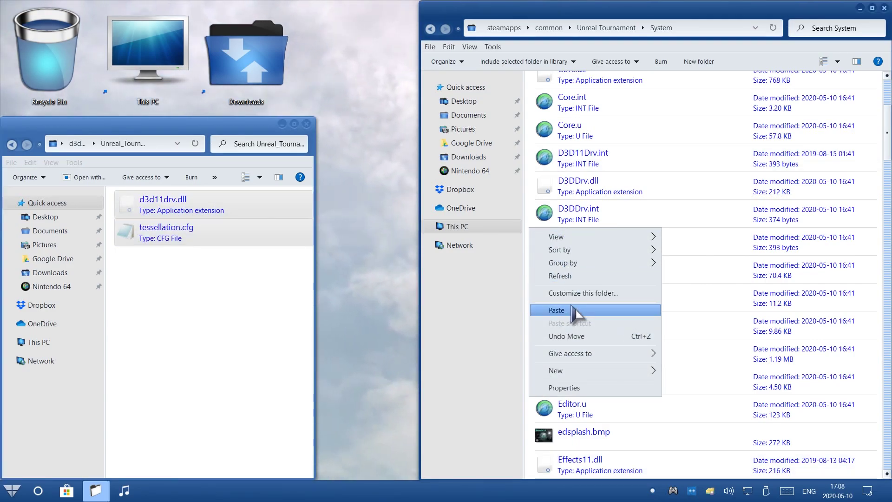
{"action": "left_click", "coordinate": [557, 310]}
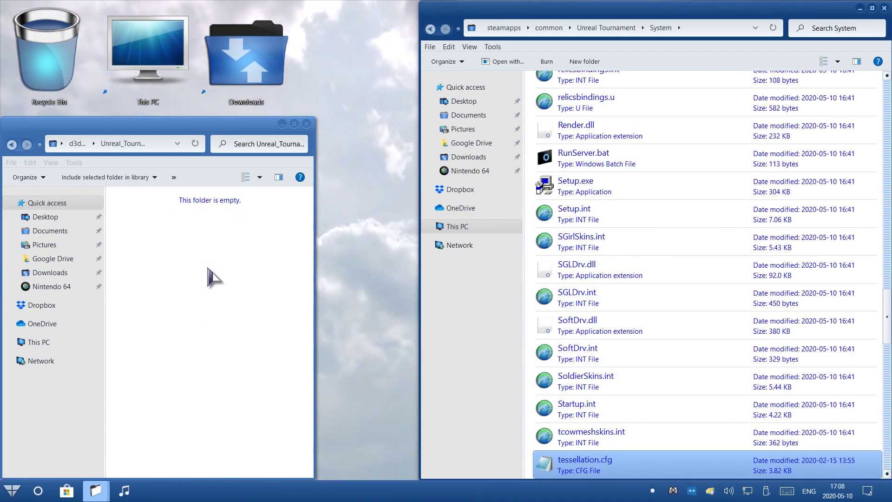
- Close the emptied d3d11drv window and delete the d3d11drv folder and d3d11drv.zip from the desktop
{"action": "left_click", "coordinate": [306, 123]}
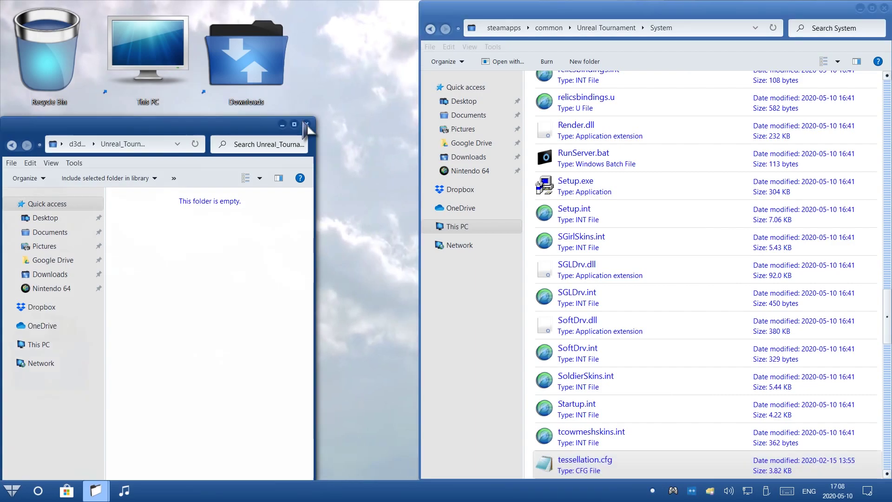
{"action": "left_click", "coordinate": [65, 350]}
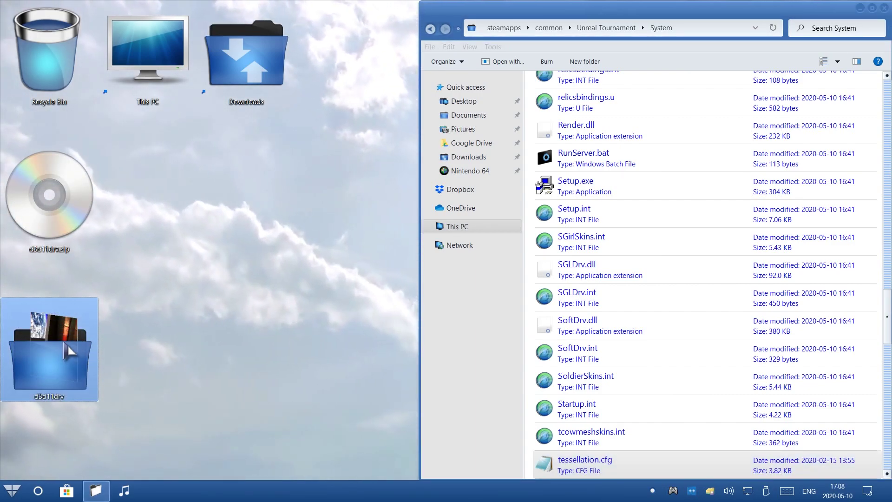
{"action": "key", "text": "Delete"}
{"action": "left_click", "coordinate": [61, 200]}
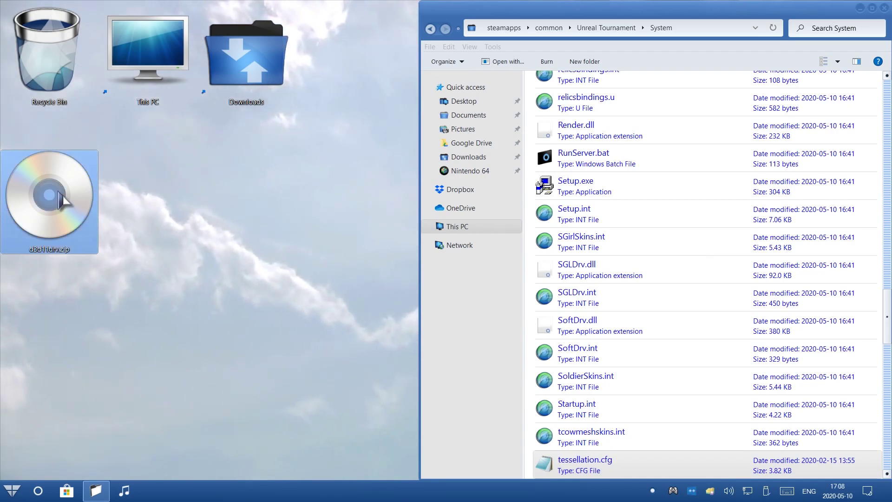
{"action": "key", "text": "Delete"}
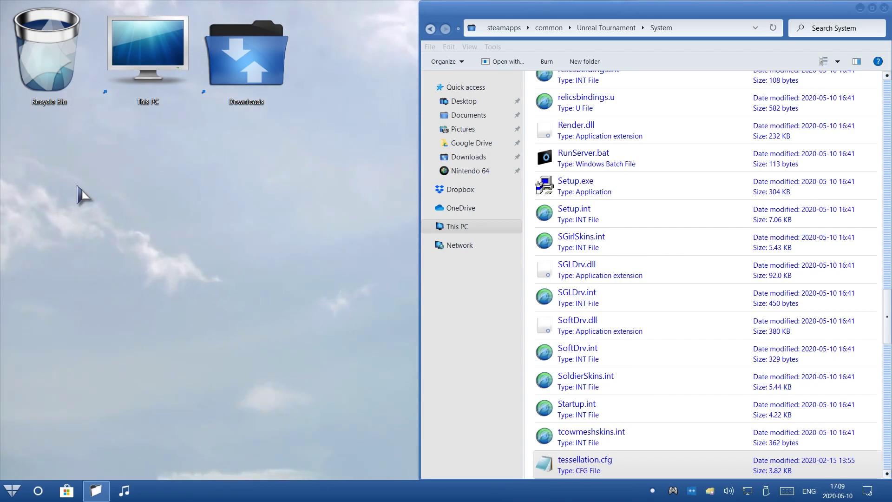
- Close the System window, start Steam from the Start menu, and launch Unreal Tournament from the Library
{"action": "left_click", "coordinate": [884, 8]}
{"action": "key", "text": "super"}
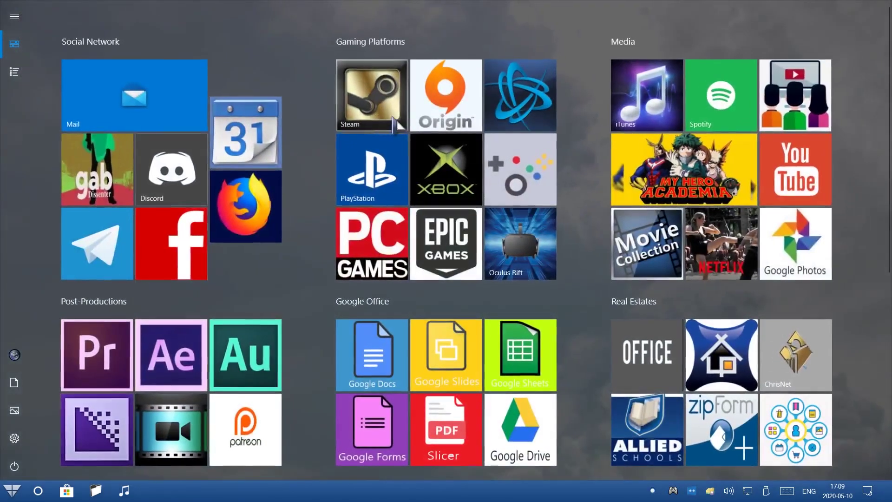
{"action": "left_click", "coordinate": [343, 116]}
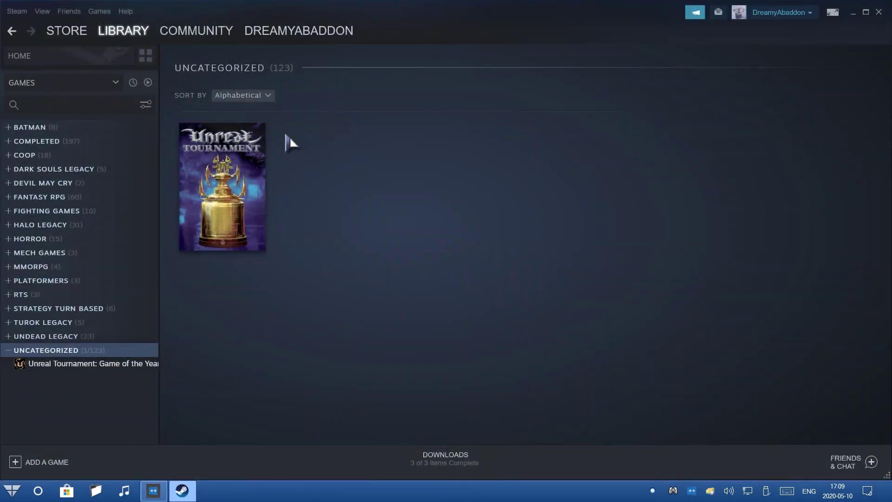
{"action": "left_click", "coordinate": [248, 168]}
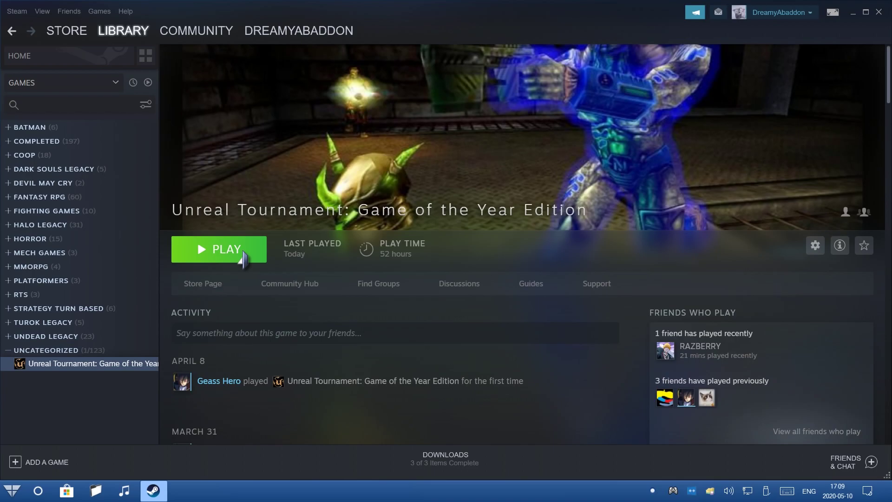
{"action": "left_click", "coordinate": [240, 250]}
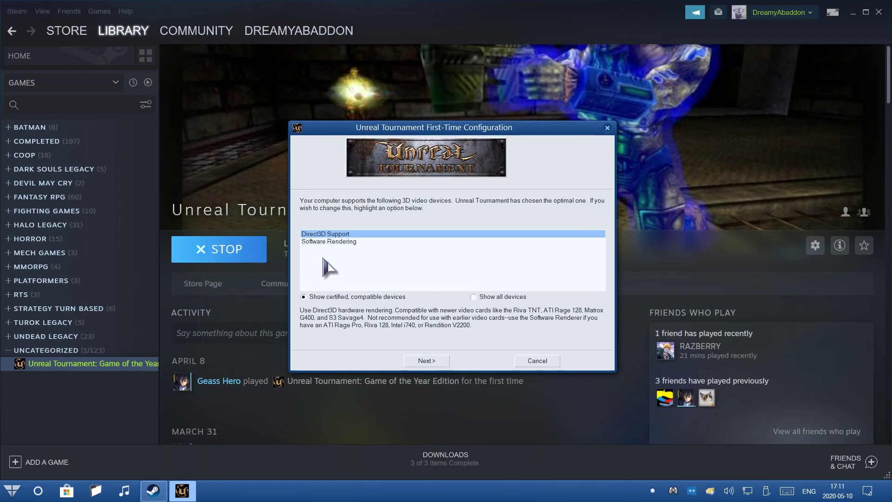
- Show all devices, choose Direct3D 11 Support, and run the game through the configuration wizard
{"action": "left_click", "coordinate": [482, 298]}
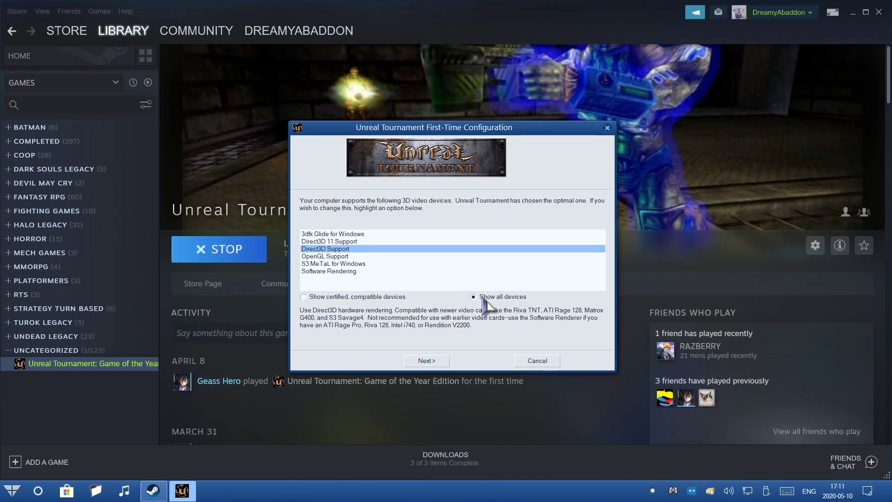
{"action": "left_click", "coordinate": [343, 243]}
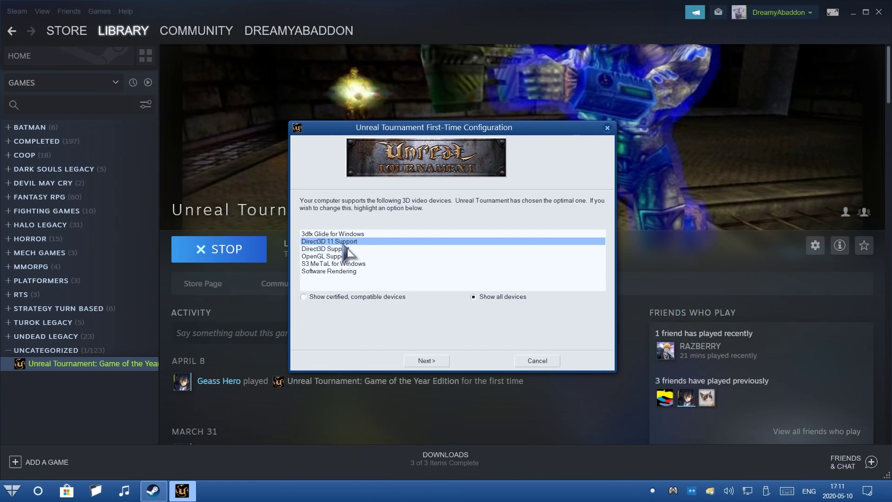
{"action": "left_click", "coordinate": [420, 362]}
{"action": "left_click", "coordinate": [421, 362]}
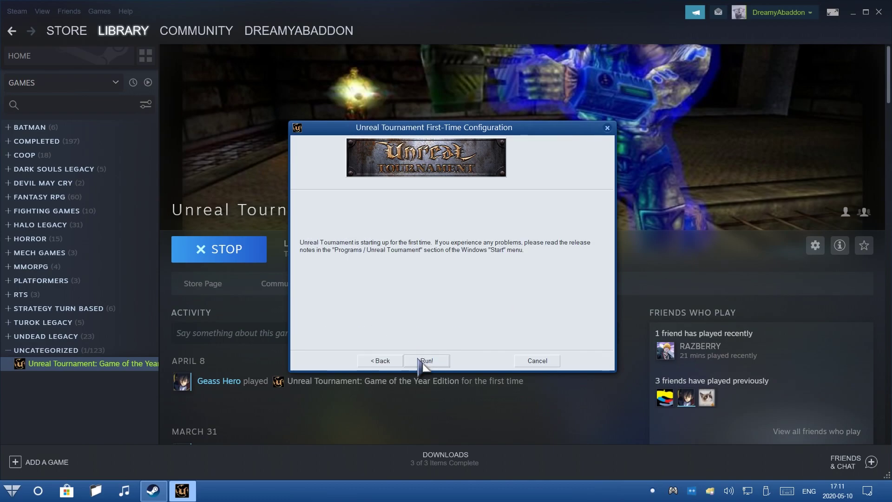
{"action": "left_click", "coordinate": [426, 361]}
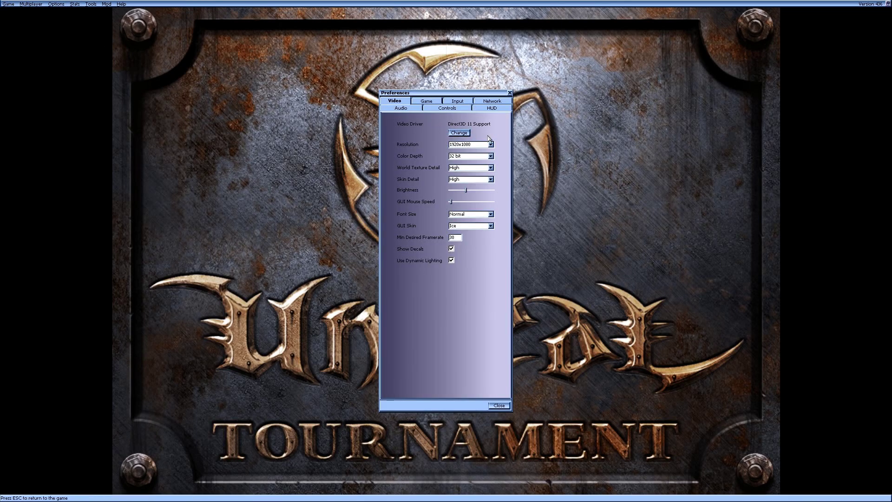
- Change the Video Driver from Preferences > Video and confirm the restart
{"action": "left_click", "coordinate": [459, 134]}
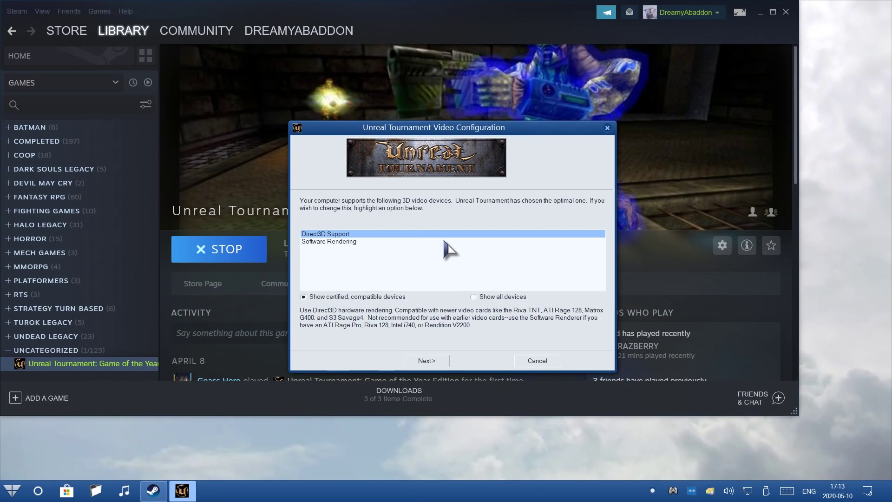
- Pick Direct3D 11 Support from all video devices and launch Unreal Tournament with it
{"action": "left_click", "coordinate": [478, 299]}
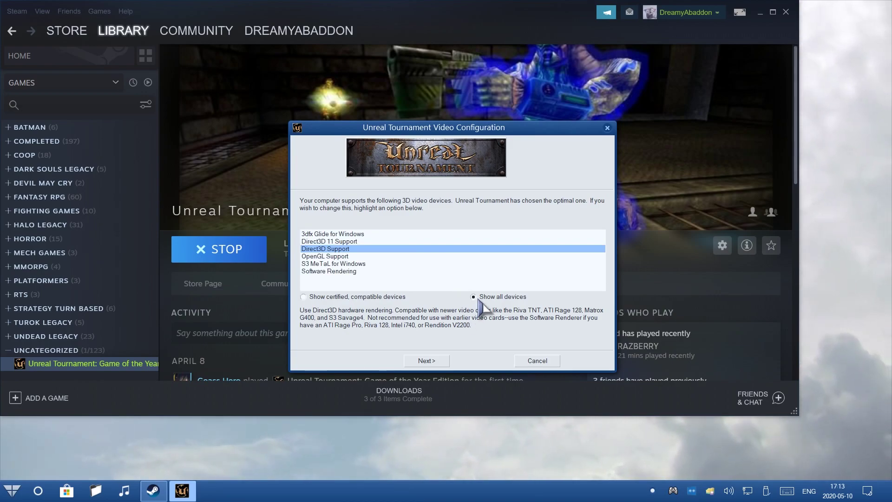
{"action": "left_click", "coordinate": [310, 242]}
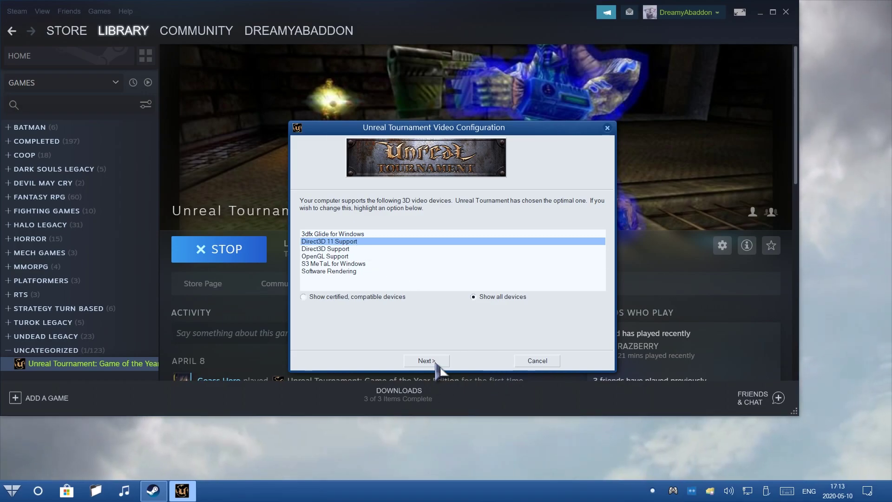
{"action": "left_click", "coordinate": [435, 363]}
{"action": "left_click", "coordinate": [433, 362]}
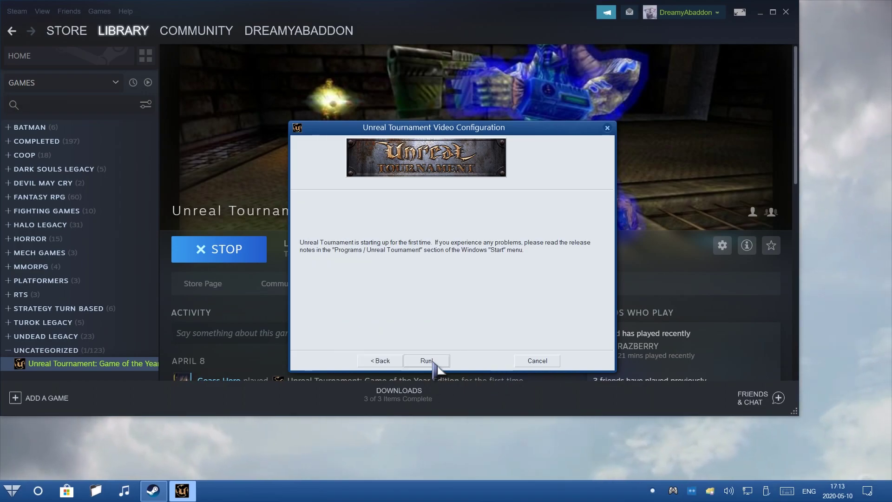
{"action": "left_click", "coordinate": [427, 361]}
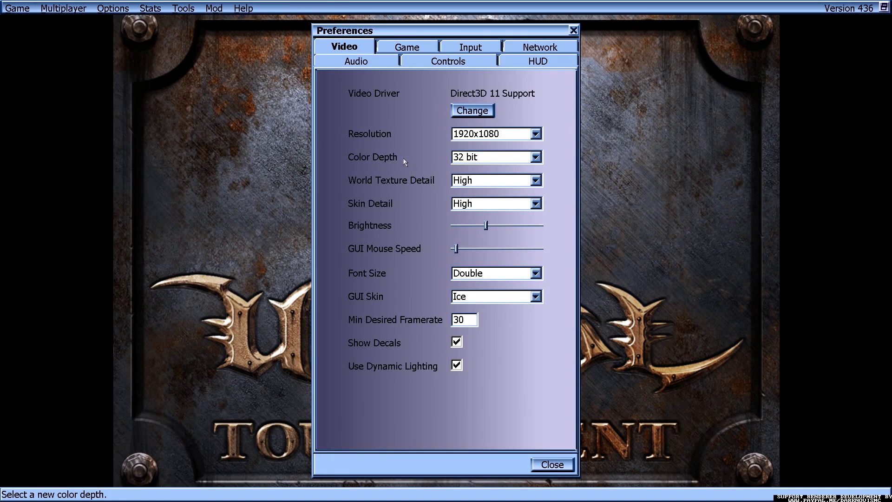
- Set the Direct3D 11 video color depth to 32 bit in Video preferences
{"action": "left_click", "coordinate": [536, 159]}
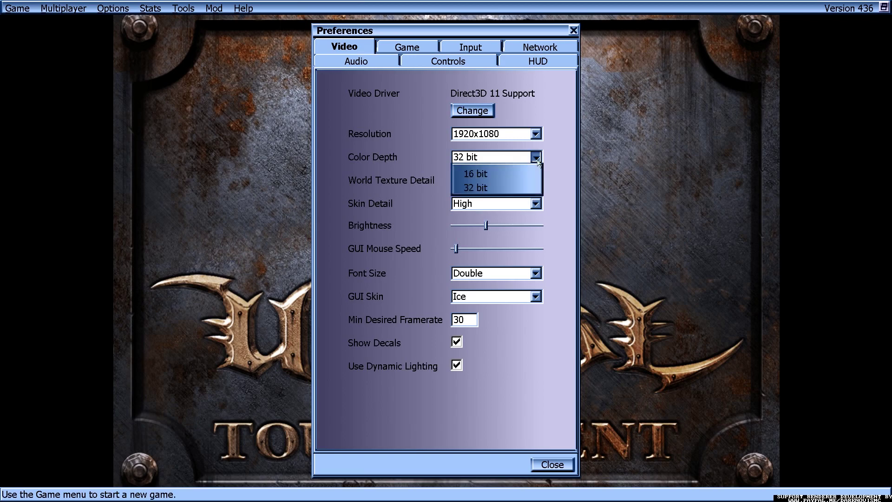
{"action": "left_click", "coordinate": [493, 188]}
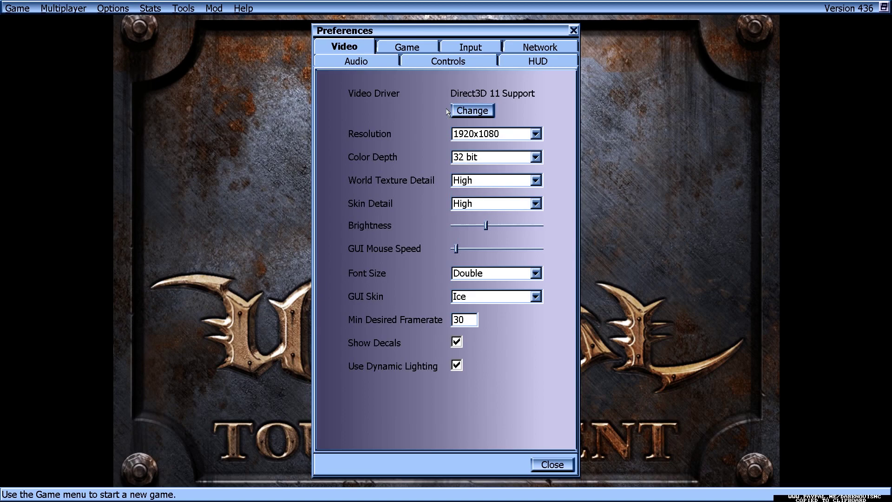
{"action": "left_click", "coordinate": [506, 157]}
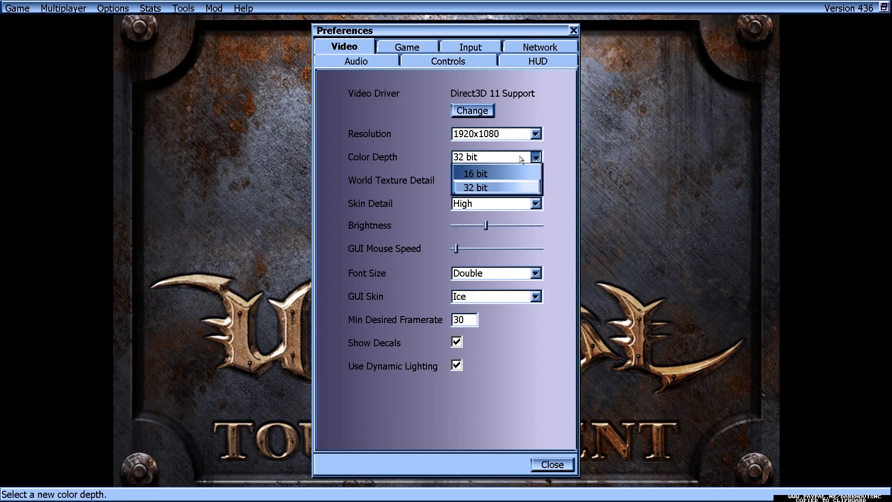
{"action": "left_click", "coordinate": [491, 188]}
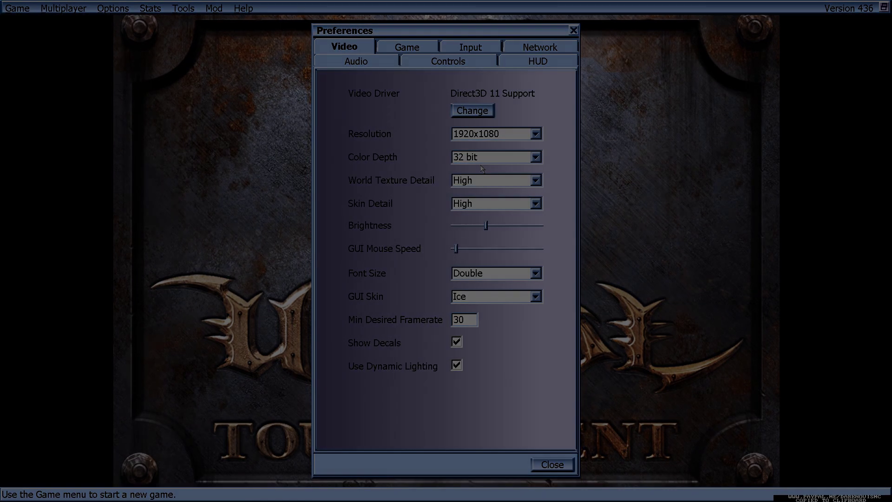